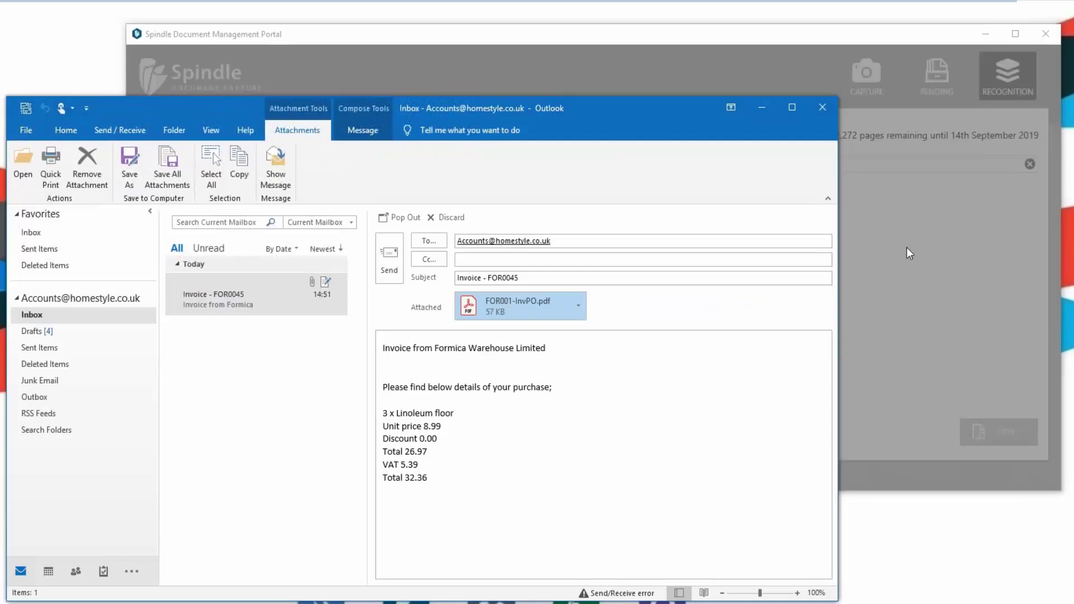
Send FOR001-InvPO.pdf from the capture list to recognition as a Purchase Invoice
click(756, 106)
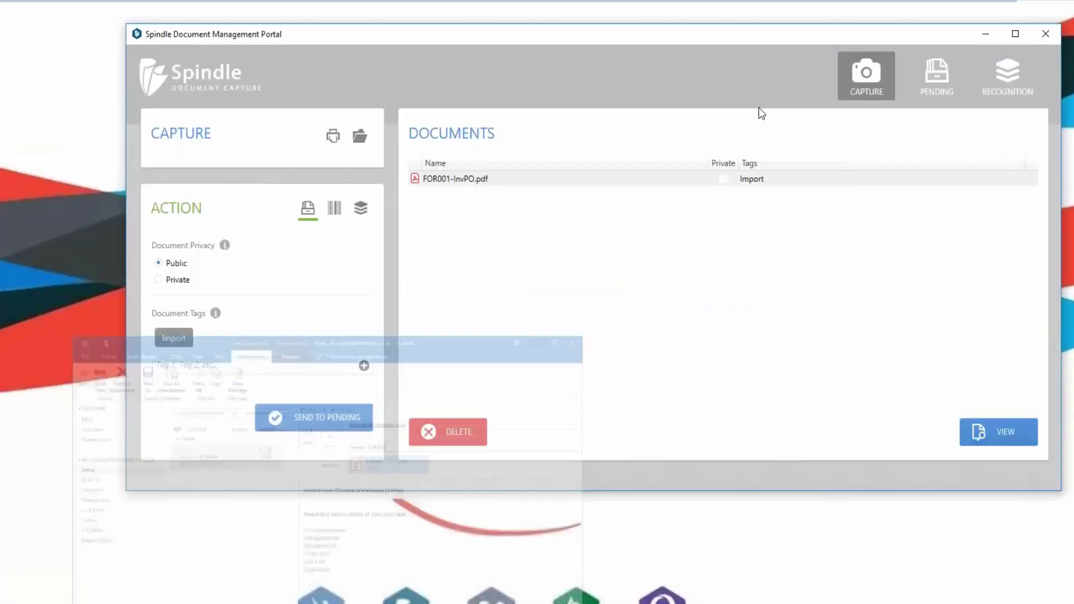
click(654, 183)
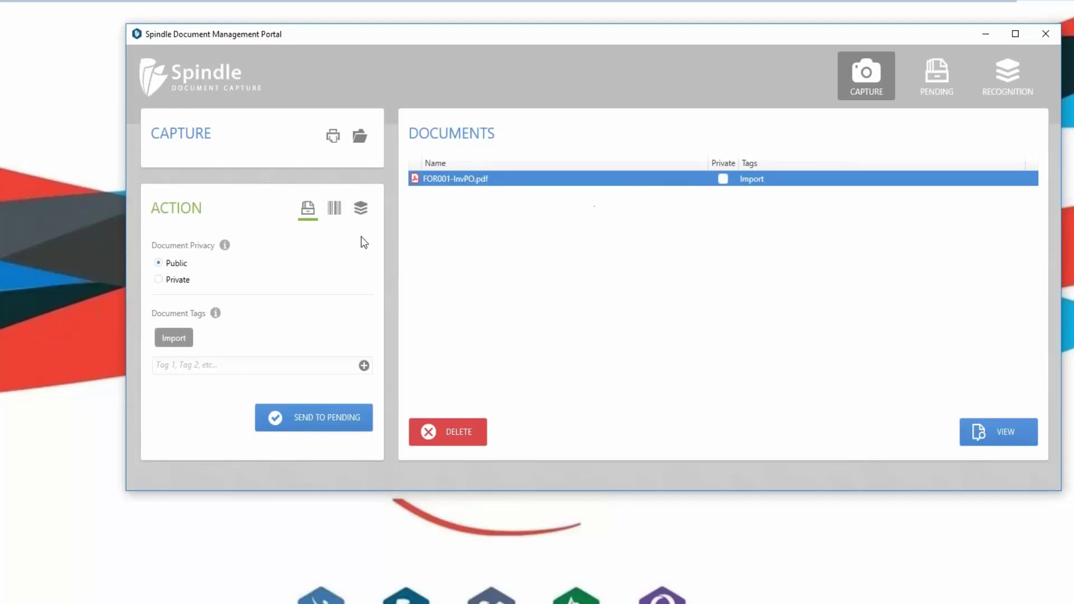
click(361, 208)
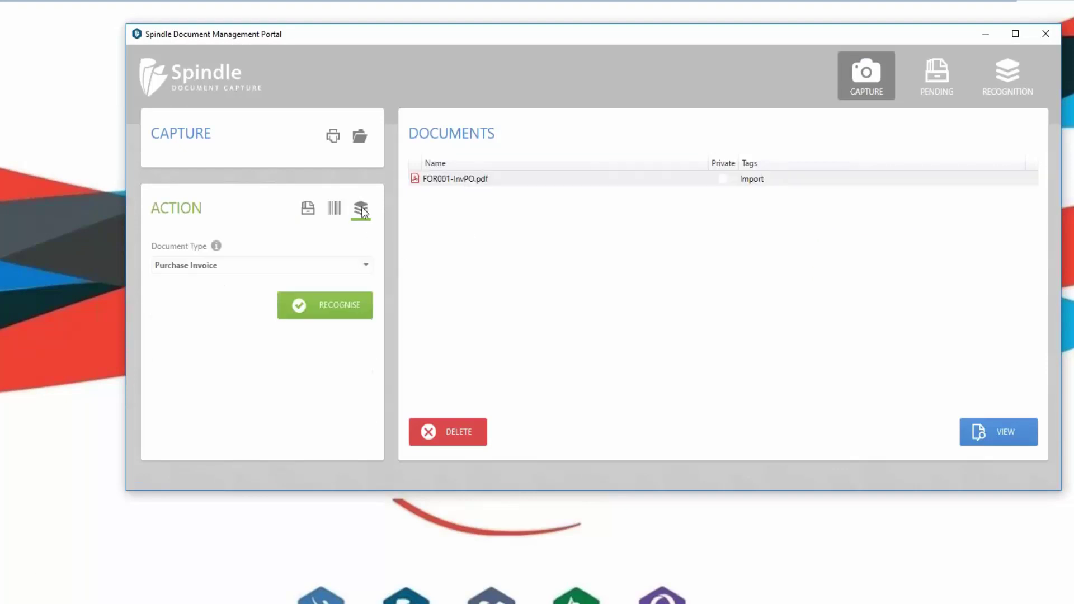
click(334, 307)
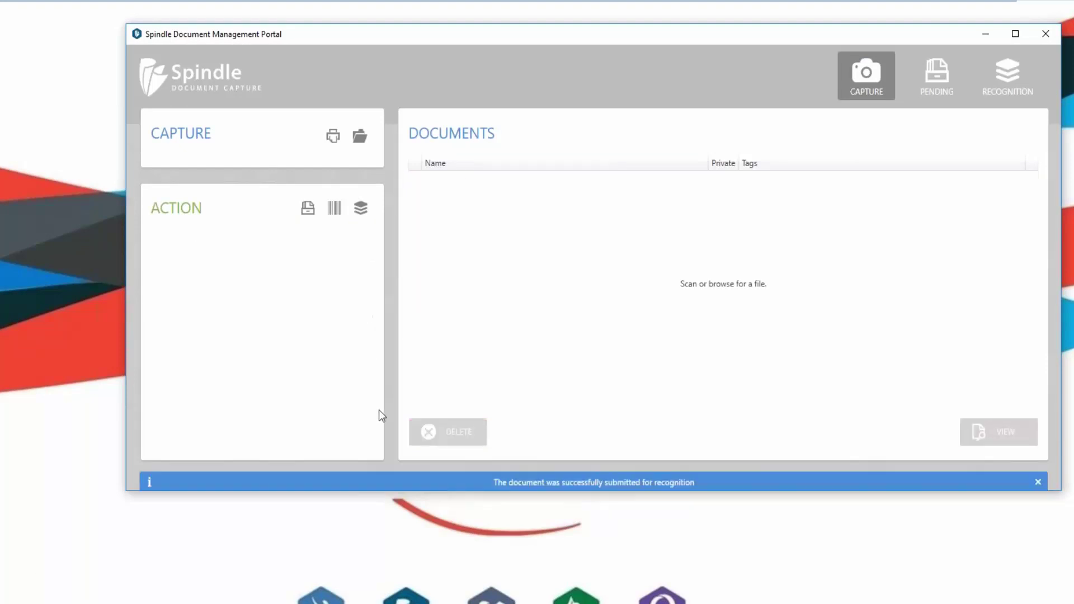
Open FOR001-InvPO.pdf for verification once its status reaches Verification Required
click(1007, 75)
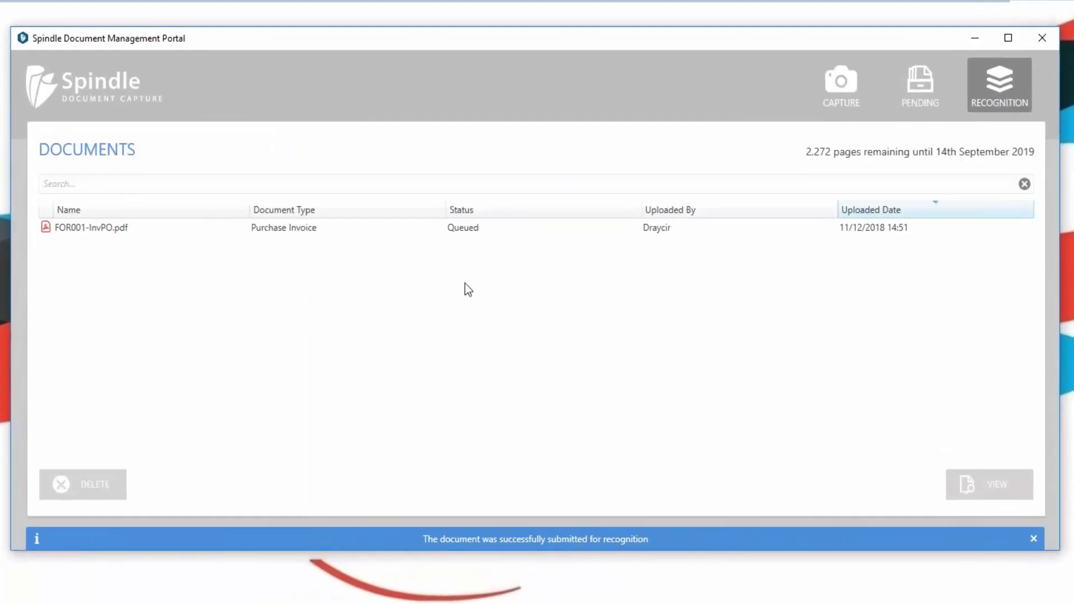
click(349, 230)
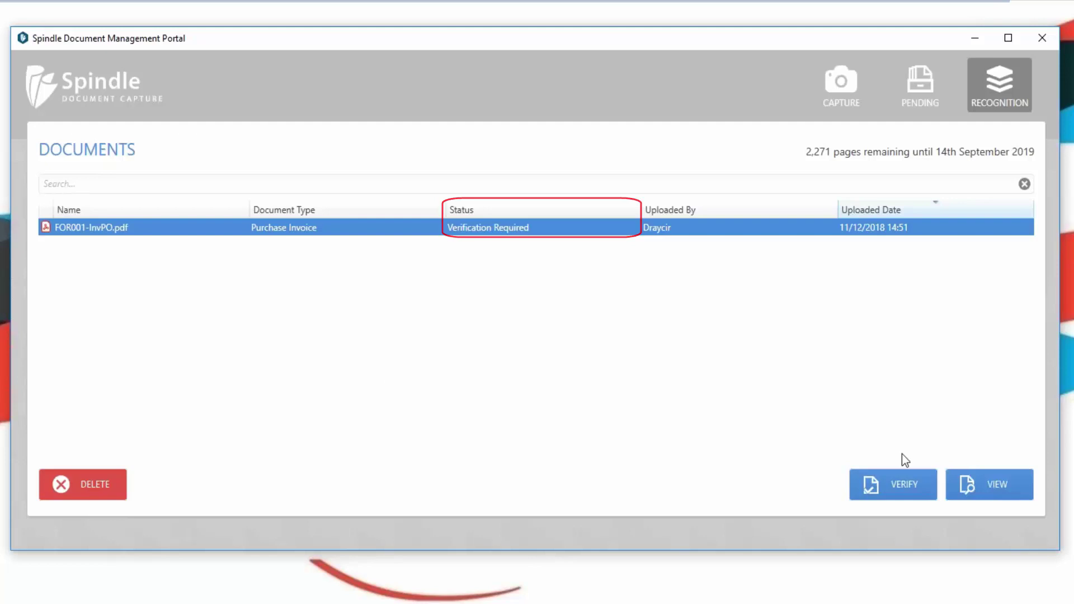
click(898, 488)
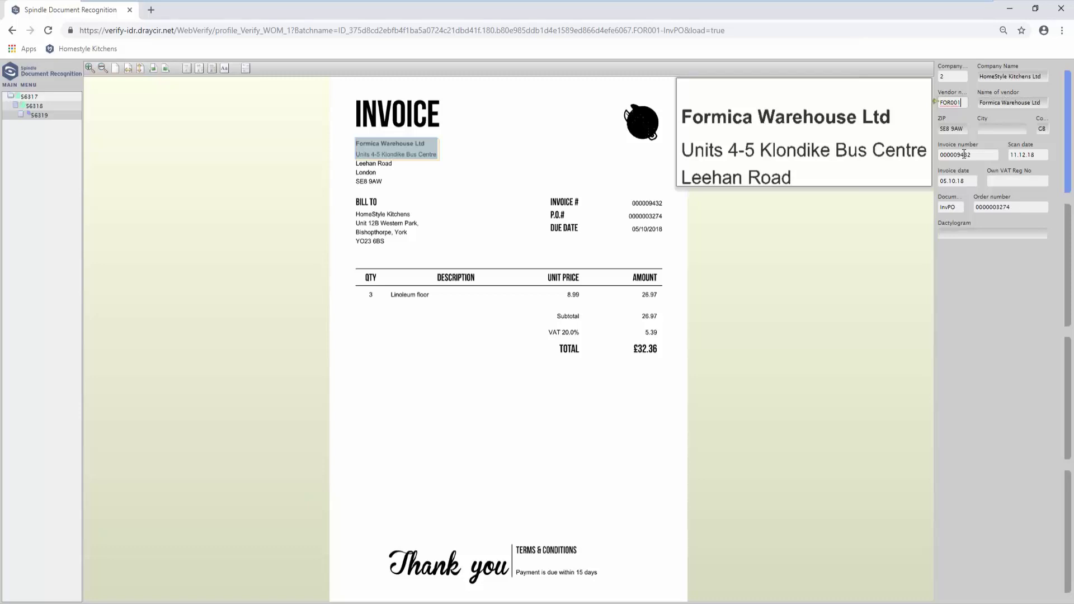
key(shift+Tab)
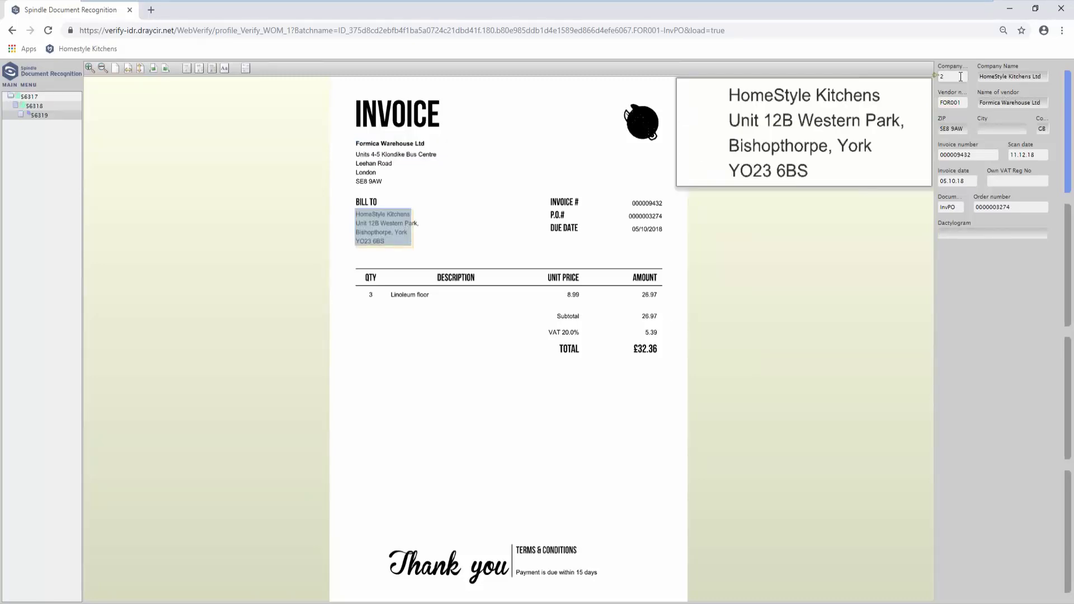
click(963, 155)
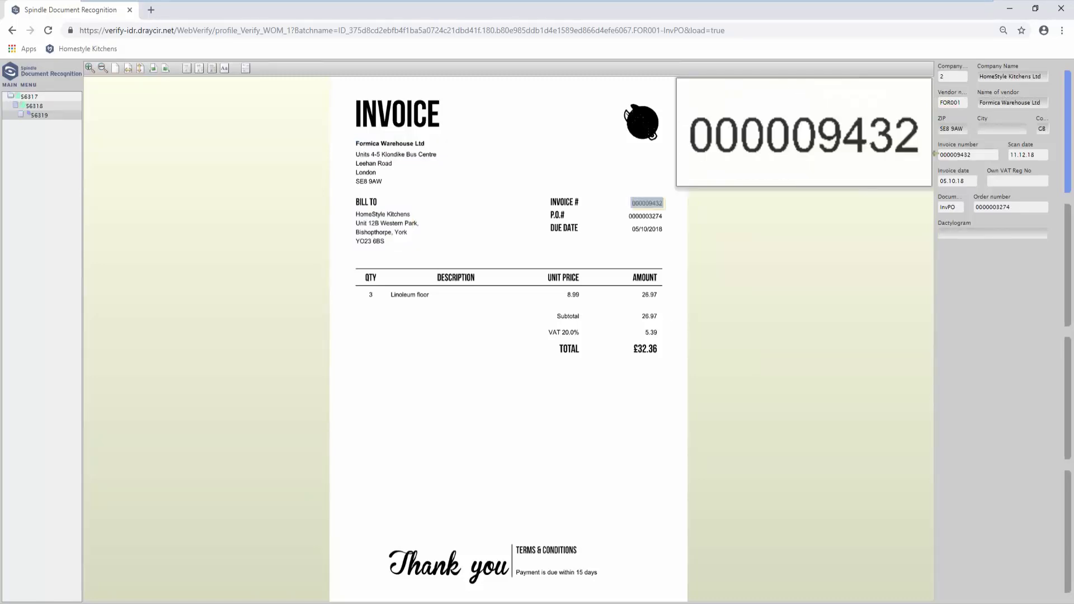
click(953, 206)
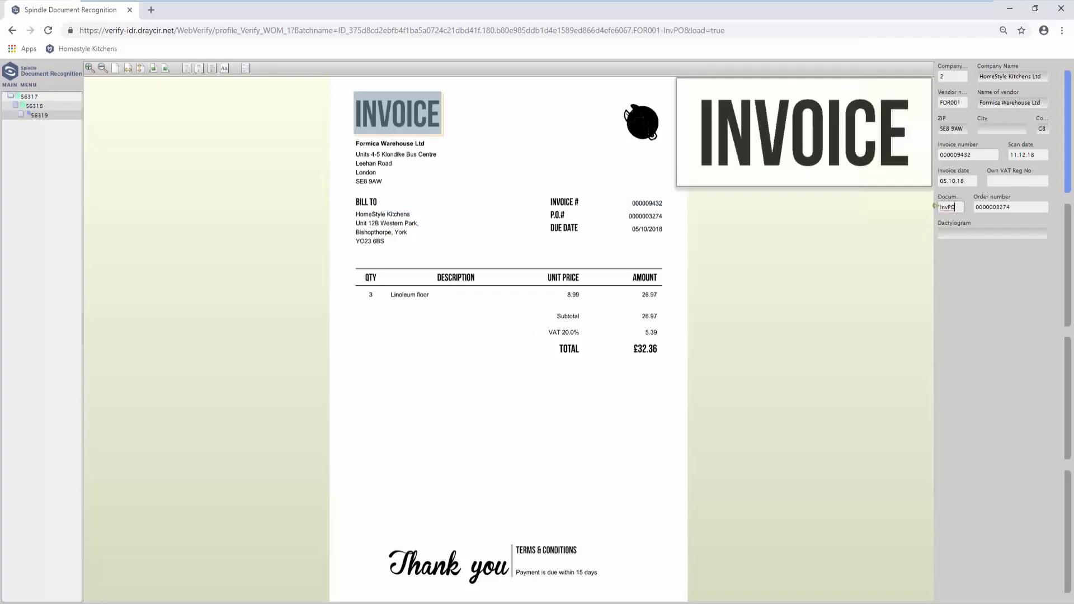
click(988, 205)
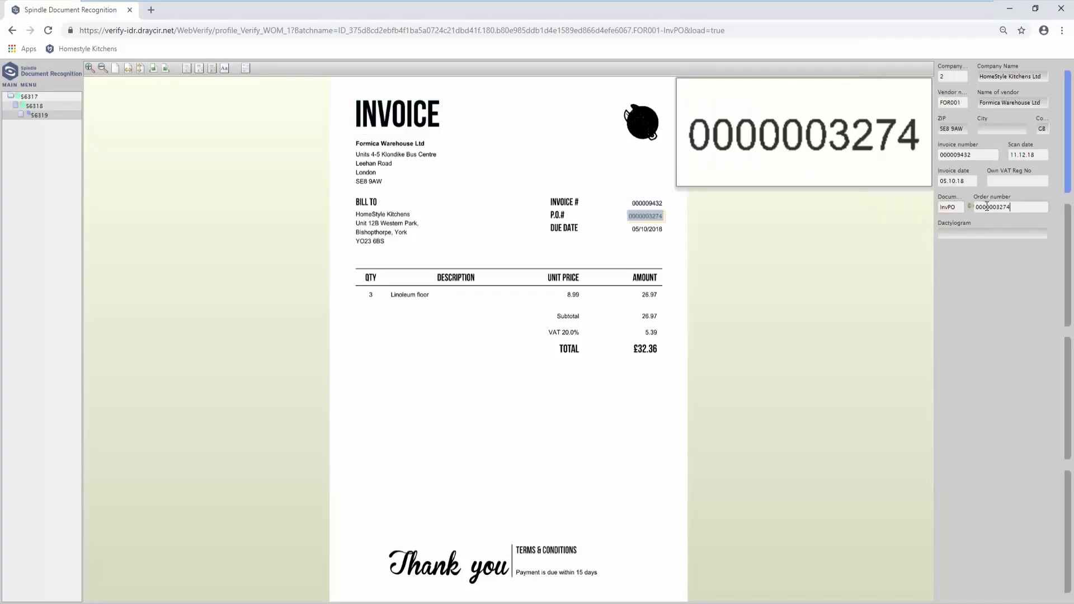
key(Return)
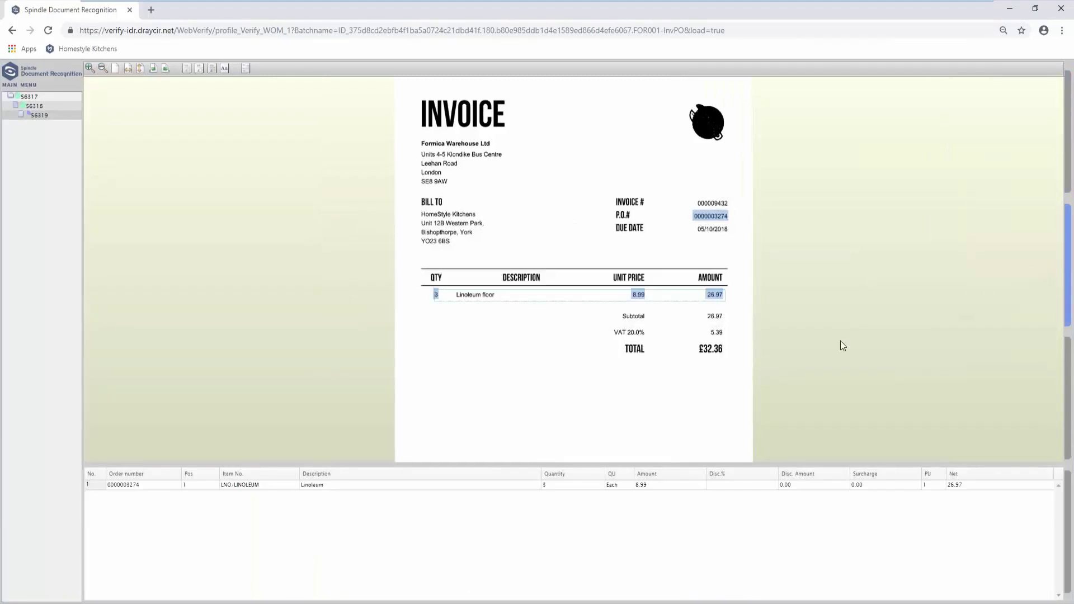
click(554, 485)
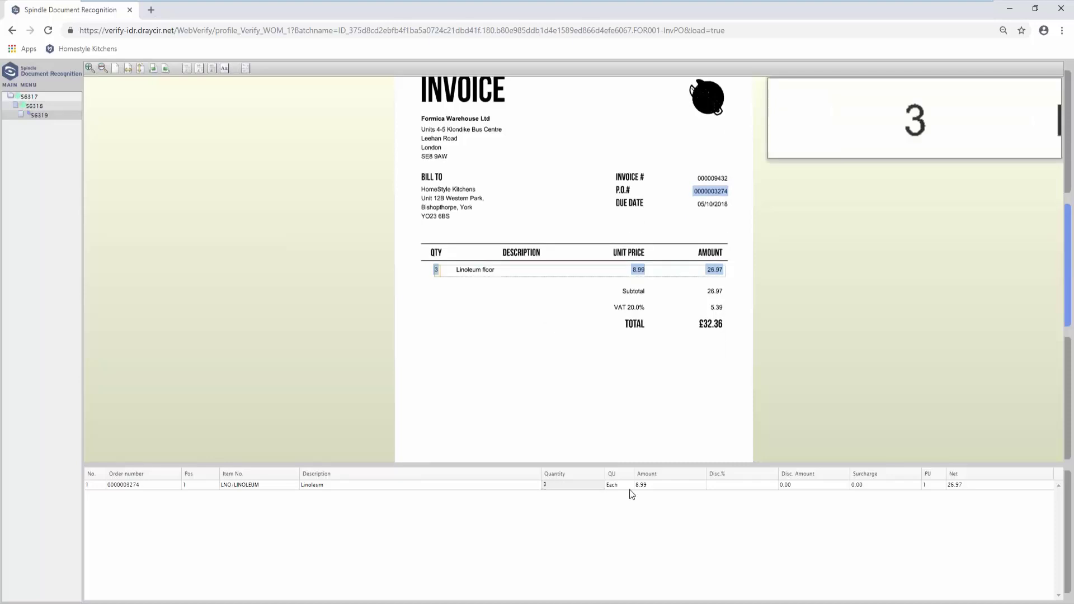
click(660, 484)
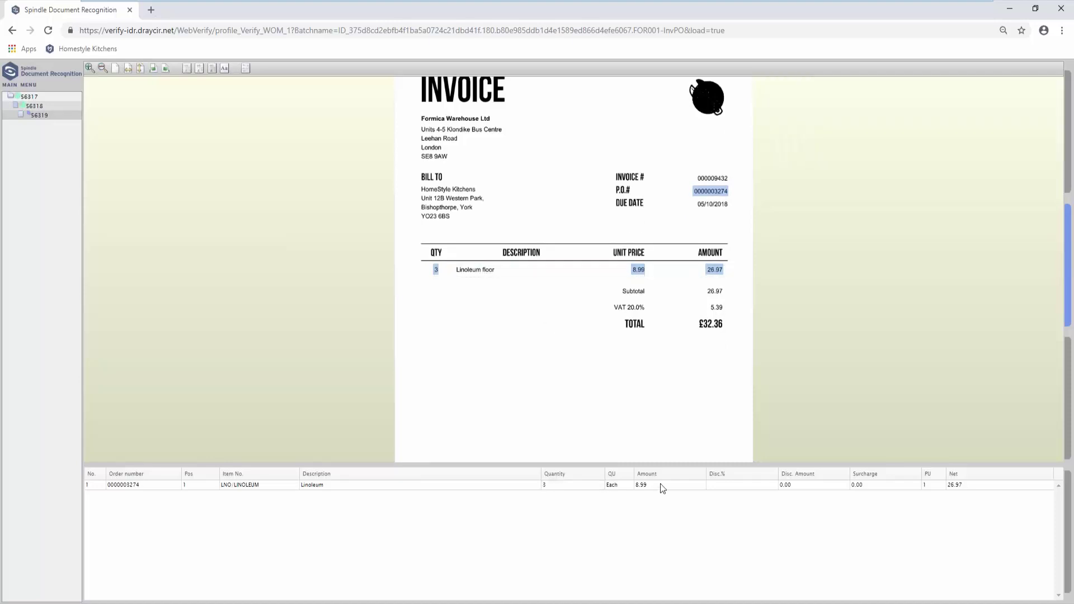
click(972, 485)
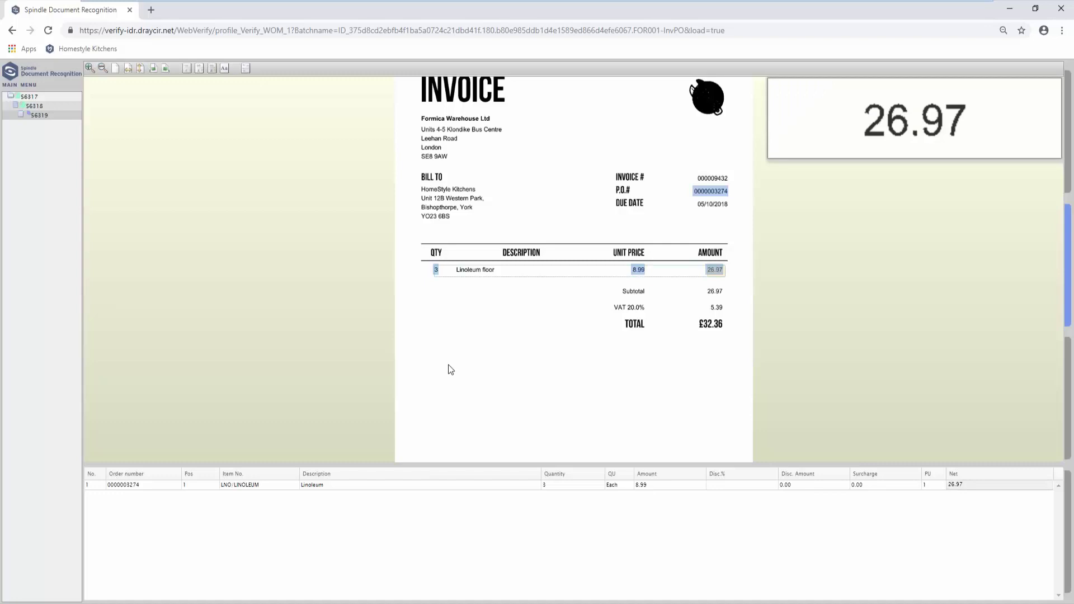
click(151, 485)
key(Return)
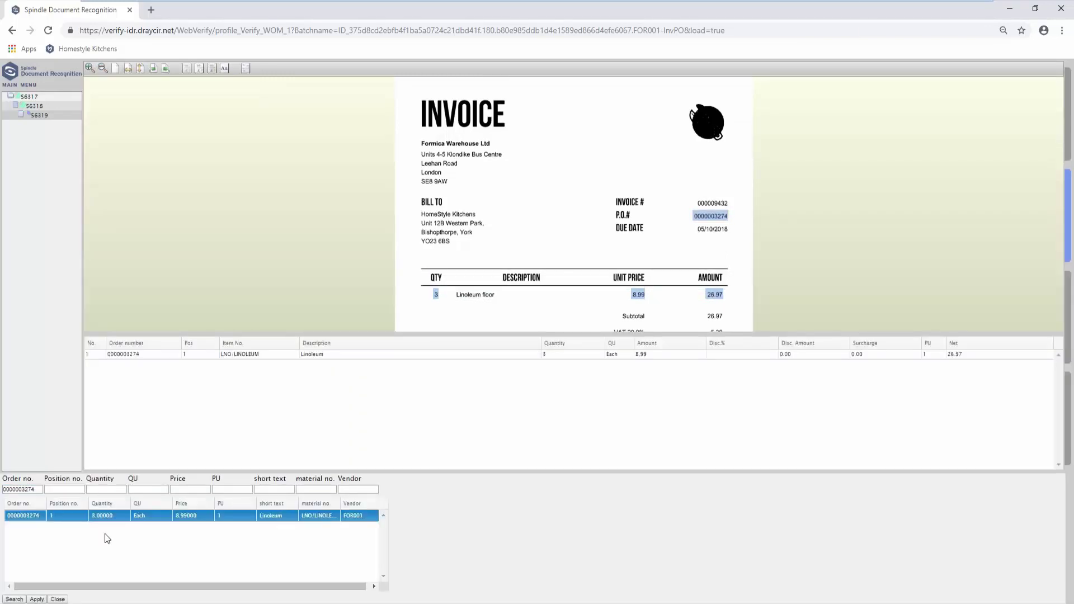
click(58, 599)
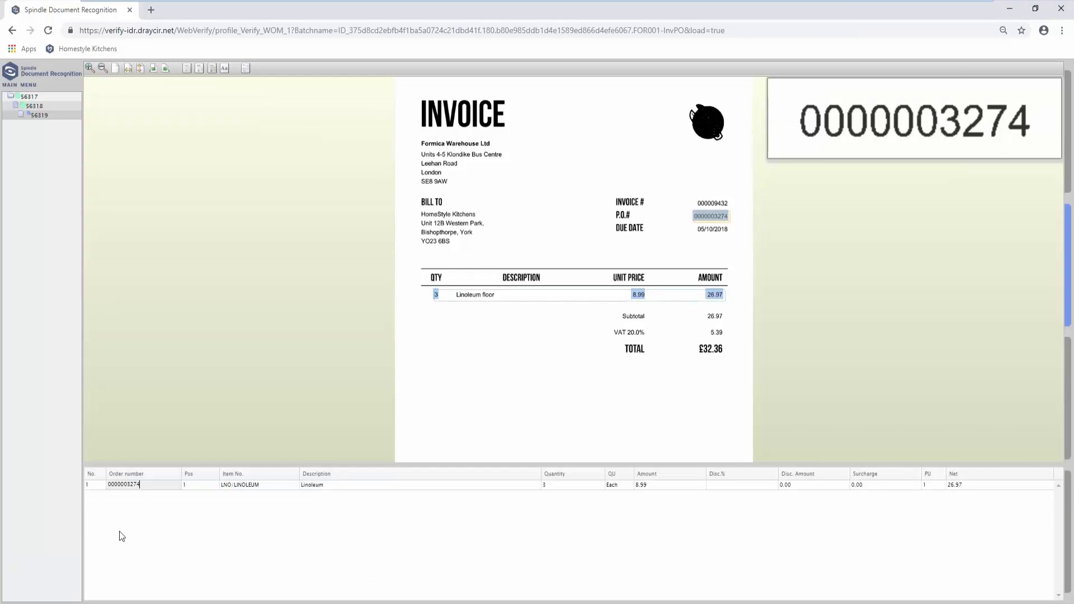
Accept the invoice totals and incidental costs, moving on to the line coding fields
click(1068, 393)
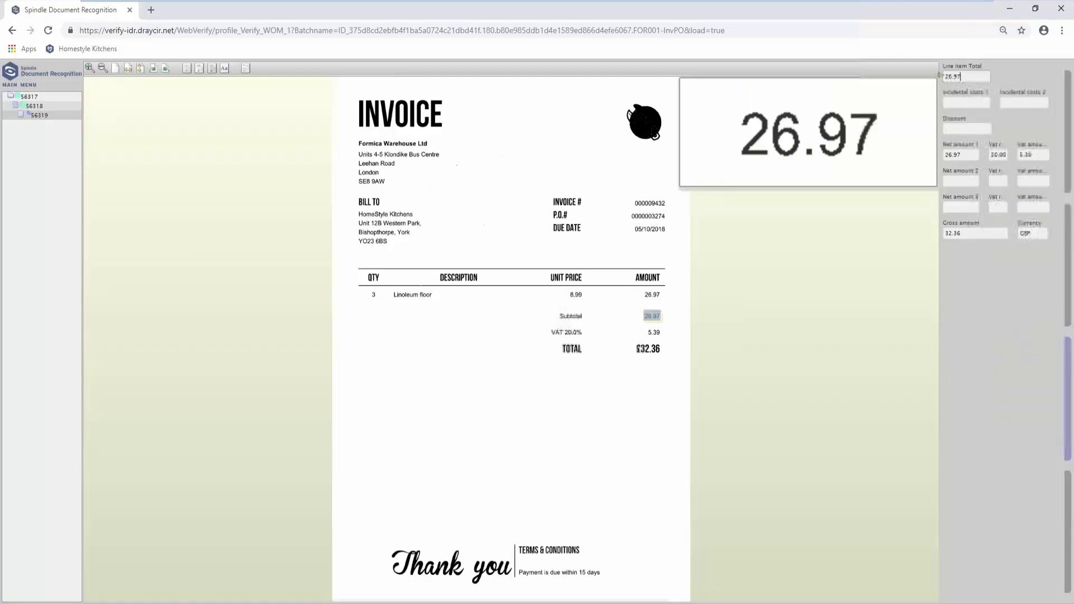
click(963, 101)
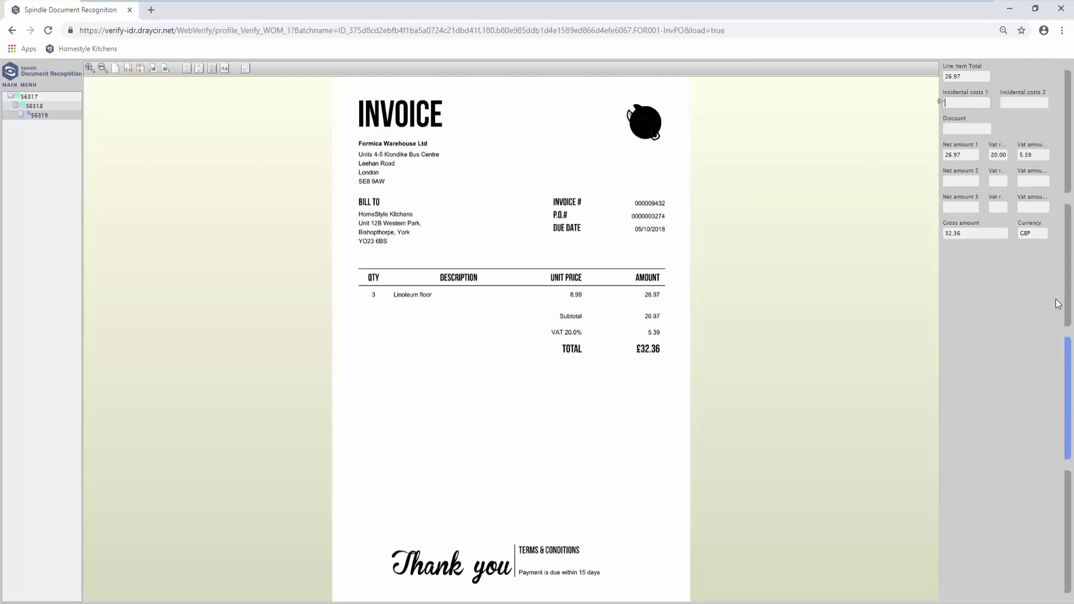
click(1070, 505)
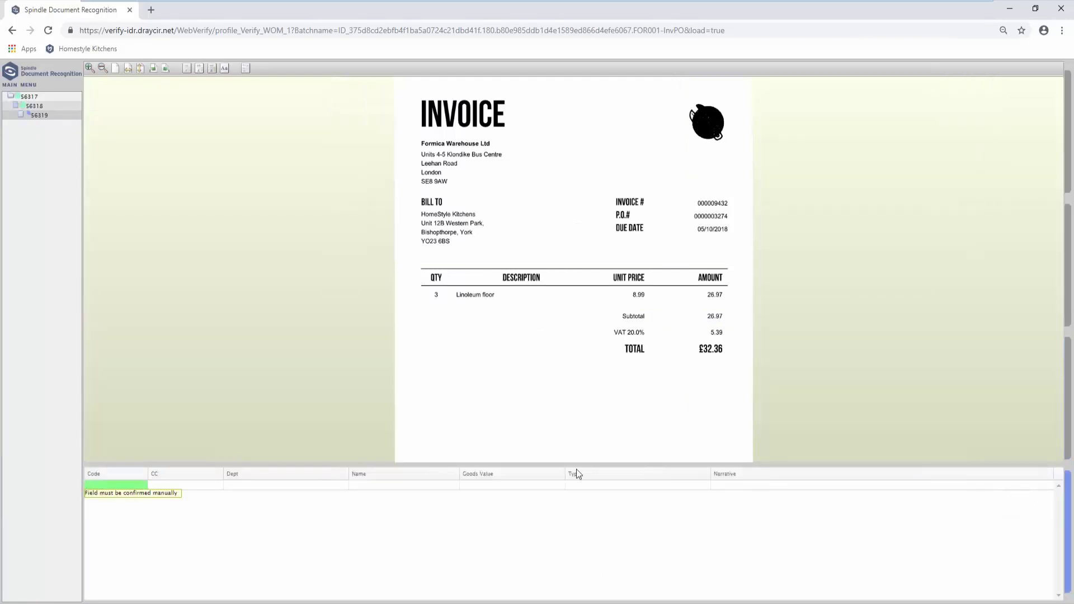
Review the nominal code lookup, confirm the remaining fields and leave the finished batch
click(467, 524)
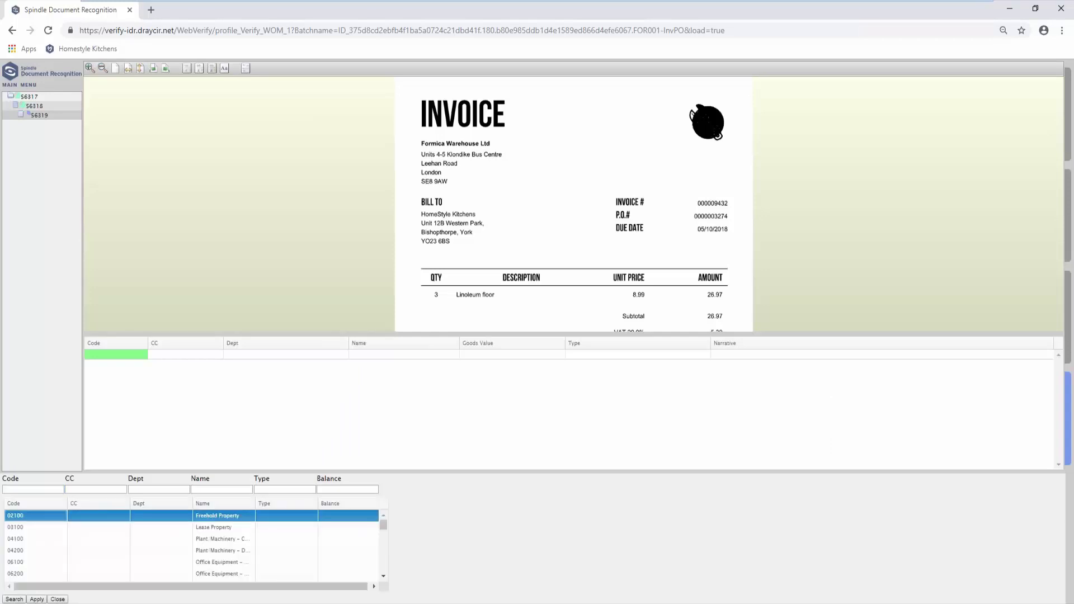
click(57, 599)
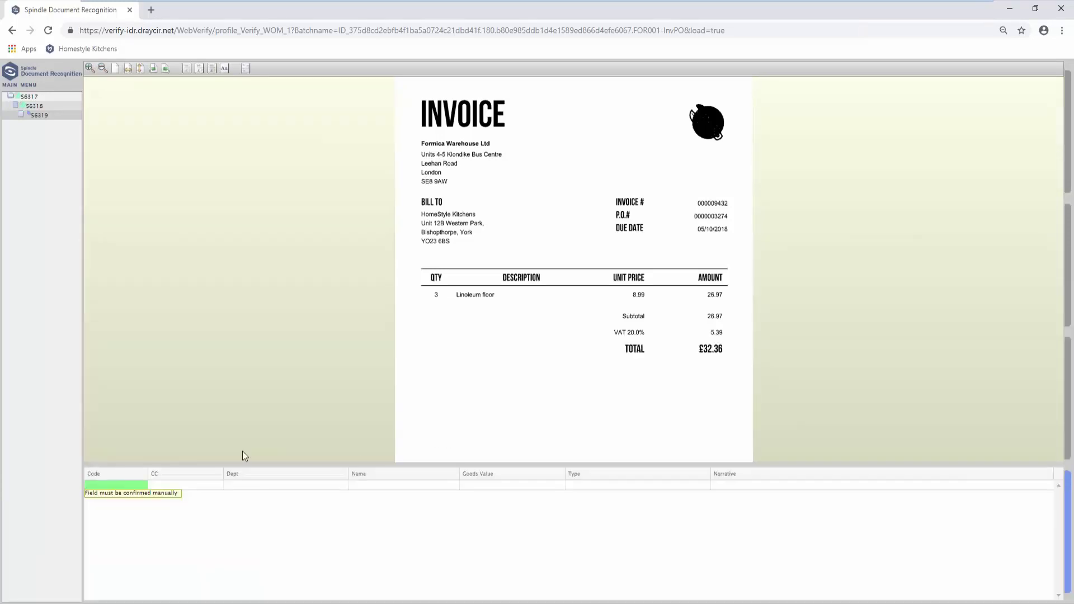
key(Return)
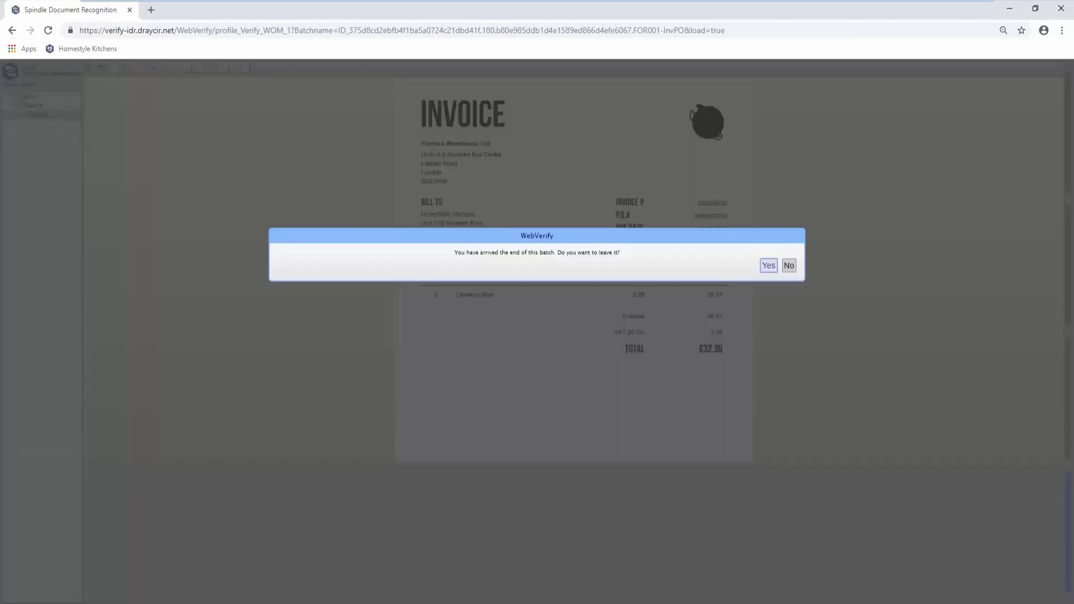
key(Return)
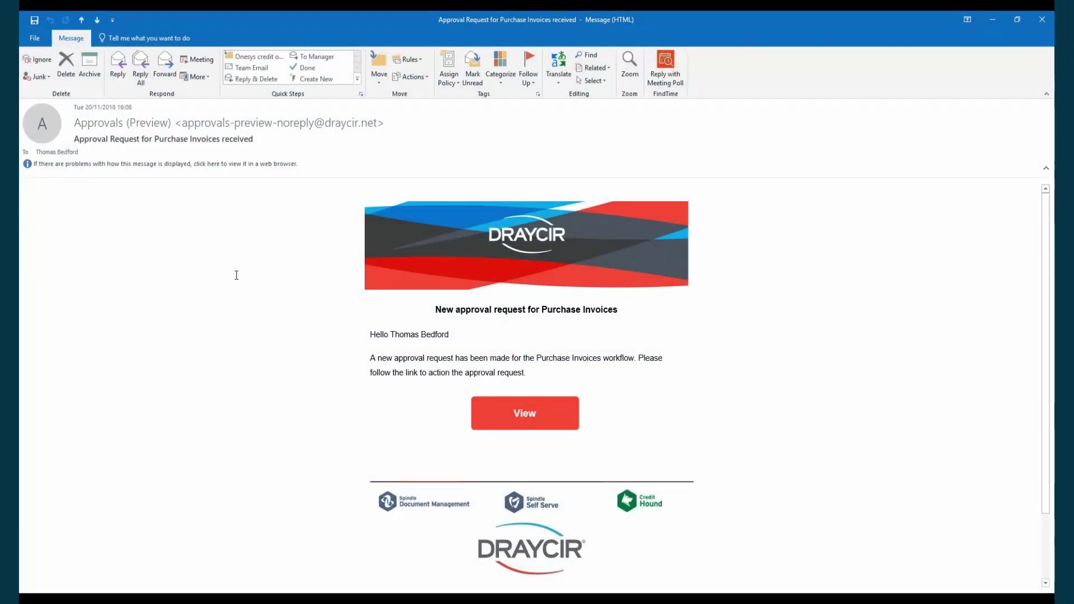
Open the approval request from the Outlook e-mail in Draycir Approvals
click(526, 414)
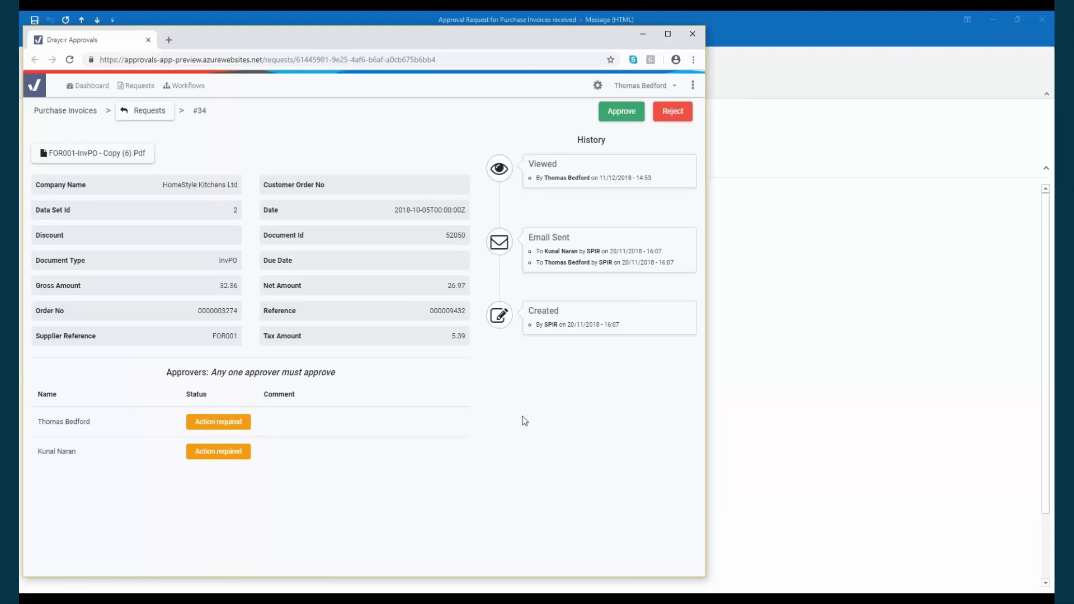
Download and read through the FOR001-InvPO invoice PDF, then return to request #34
click(89, 153)
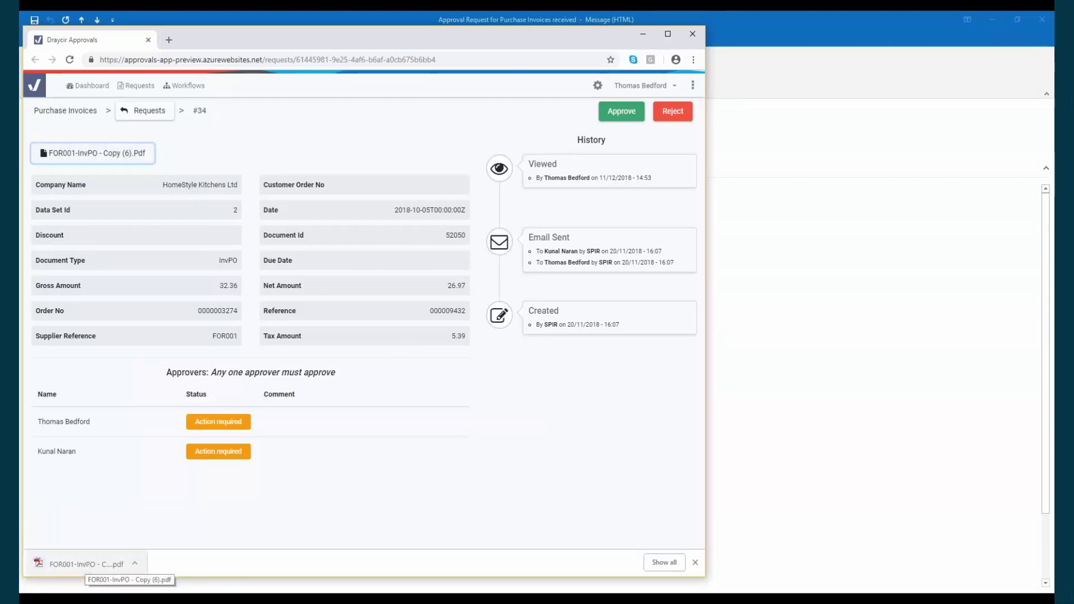
click(84, 564)
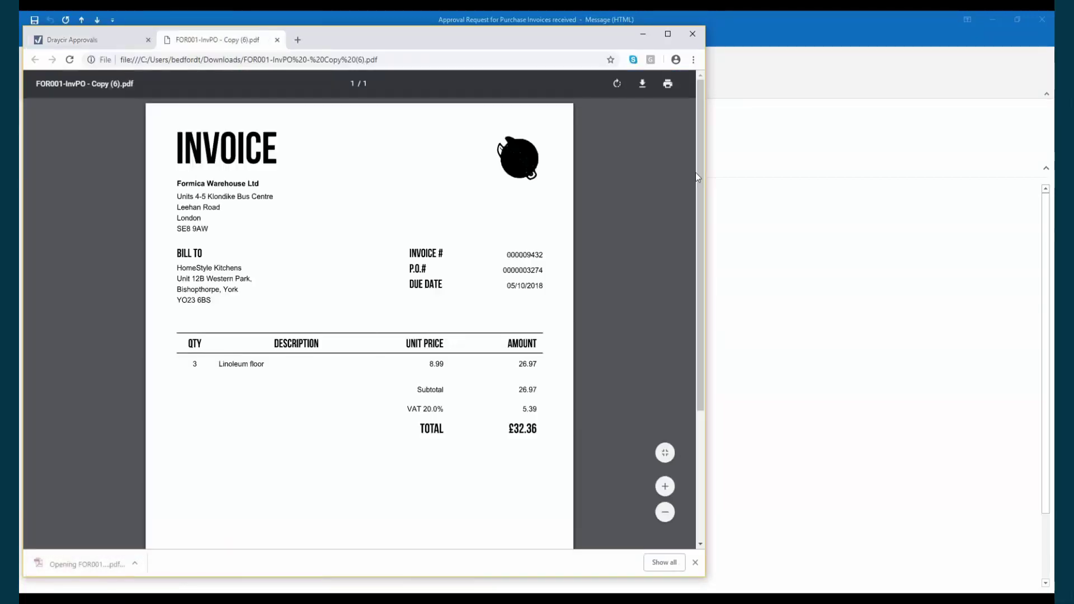
drag(698, 177, 707, 278)
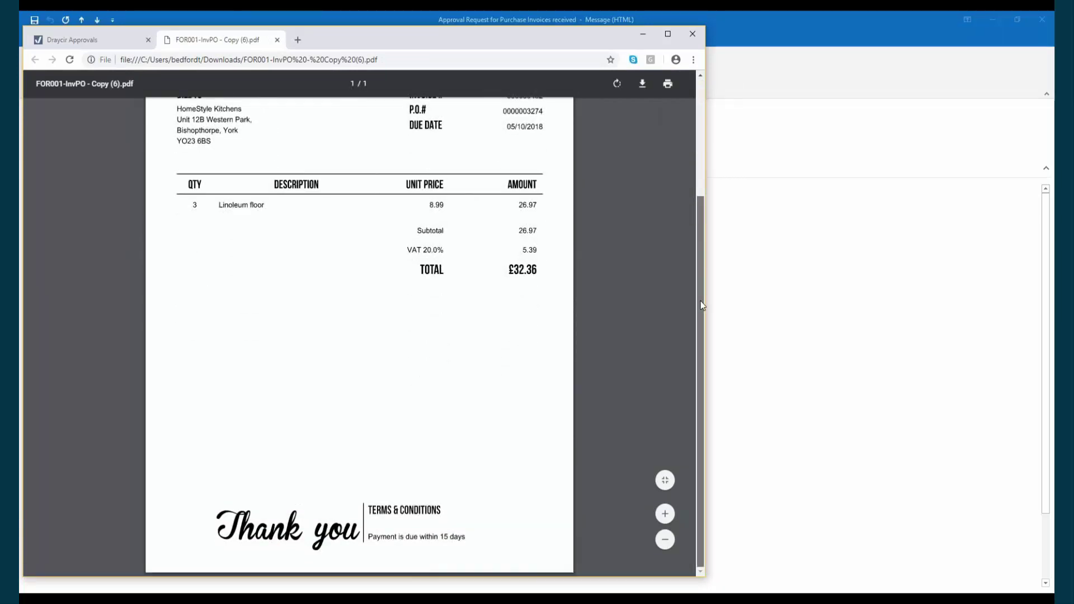
drag(701, 305, 694, 157)
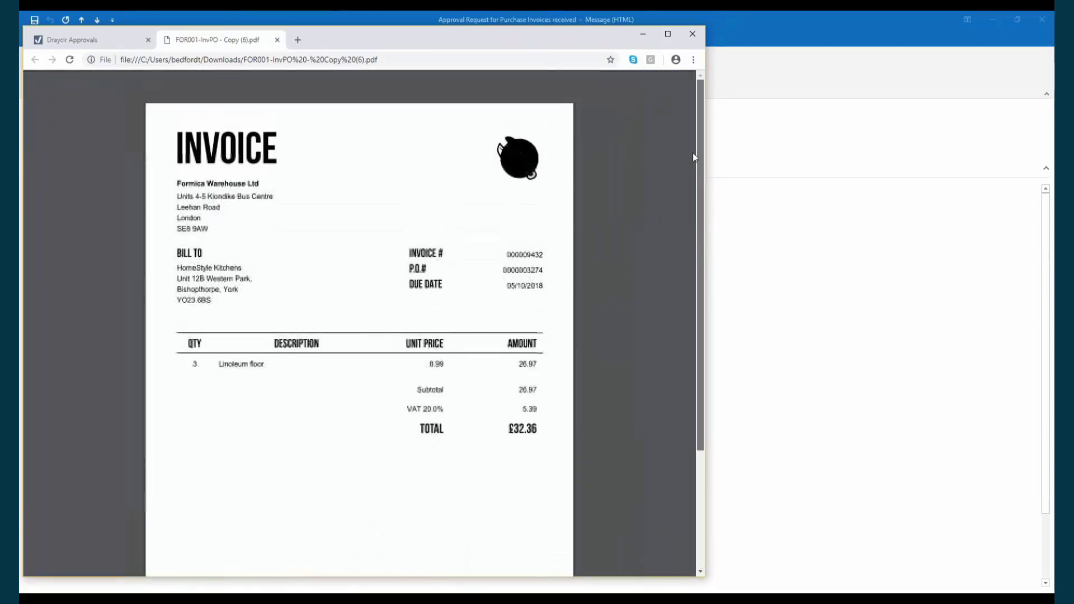
click(277, 40)
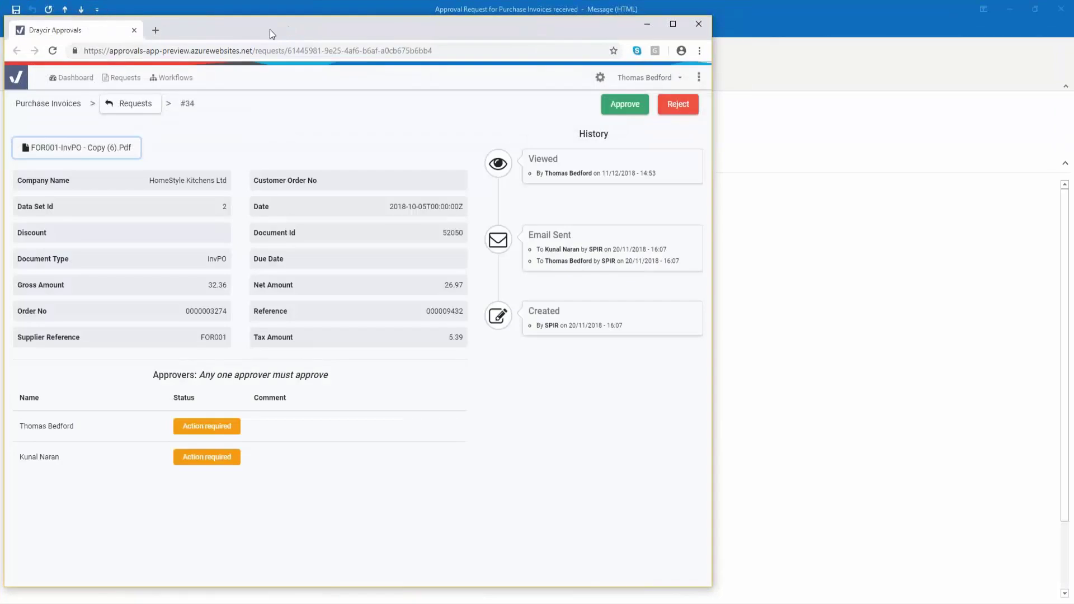
Approve request #34 with the comment 'this is OK'
click(631, 111)
text(thi)
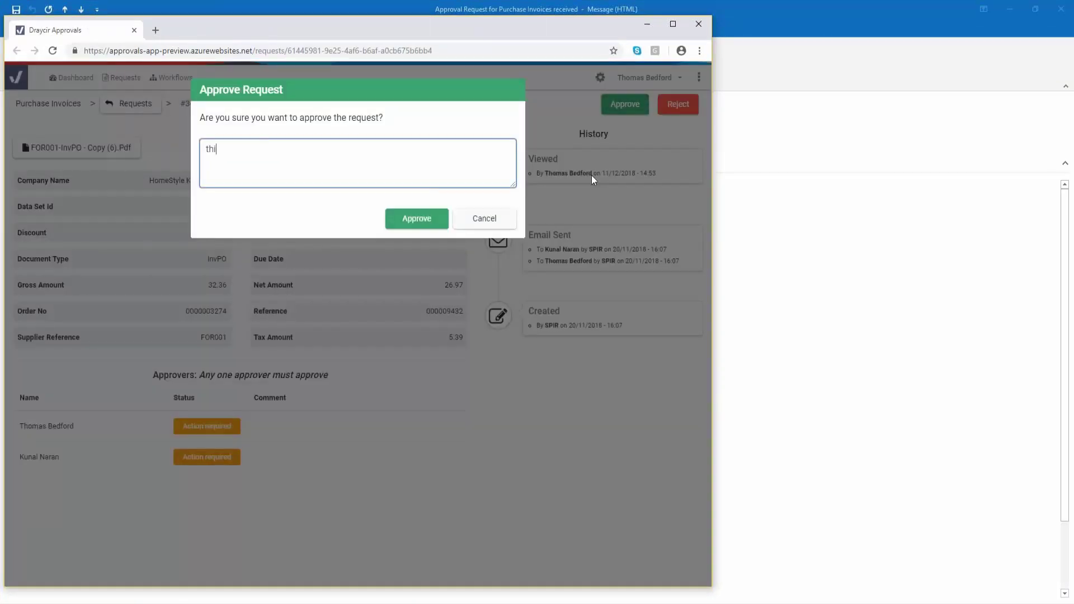
text(s is OK)
click(427, 219)
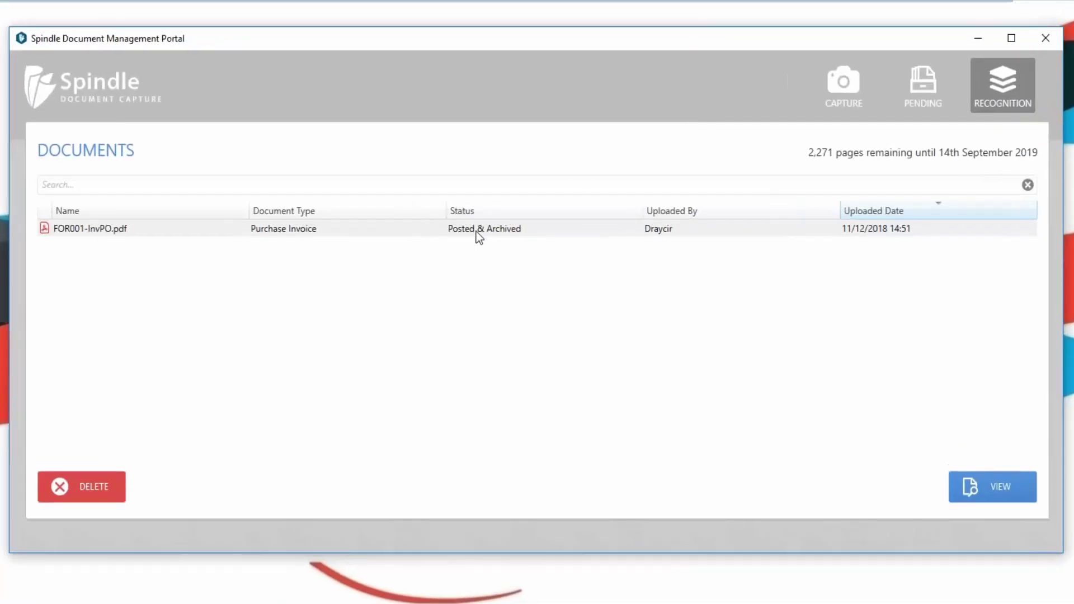
click(477, 234)
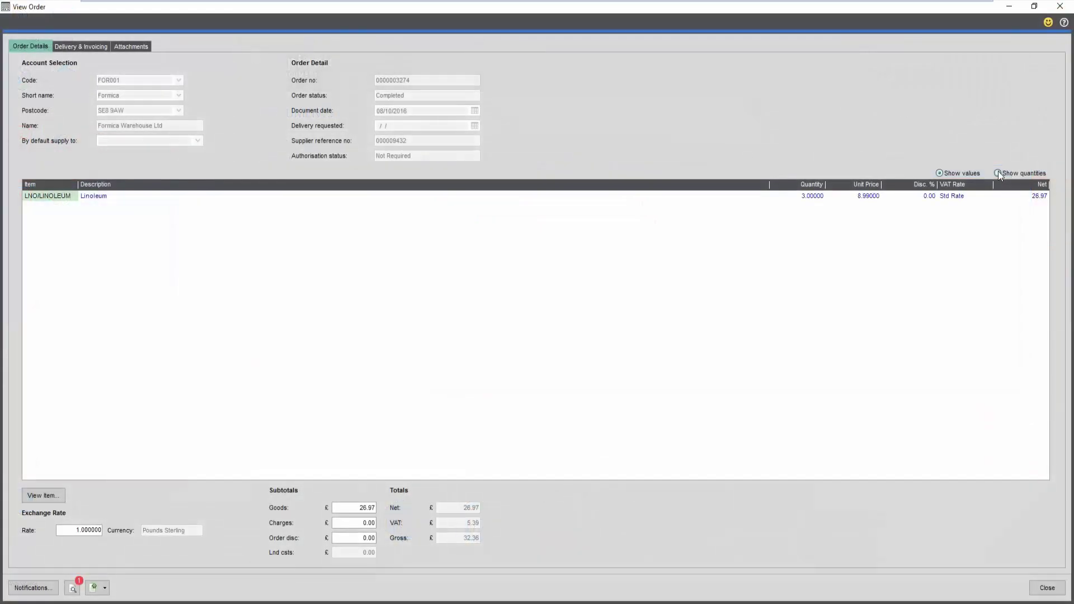
Show the order's received and invoiced quantities and open its archived documents in Spindle Document Capture
click(998, 173)
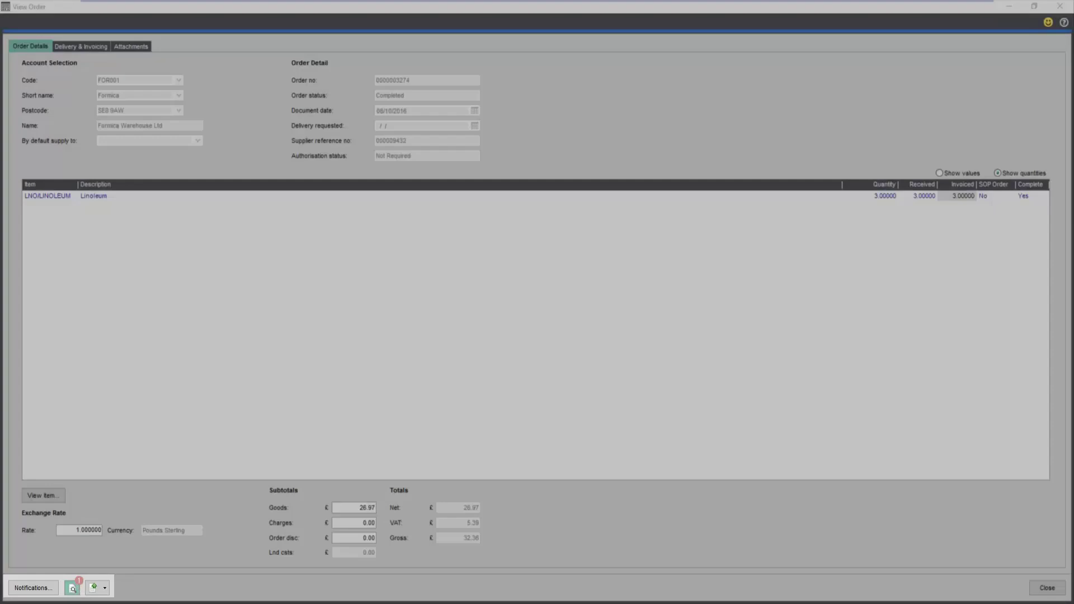
click(75, 588)
click(273, 151)
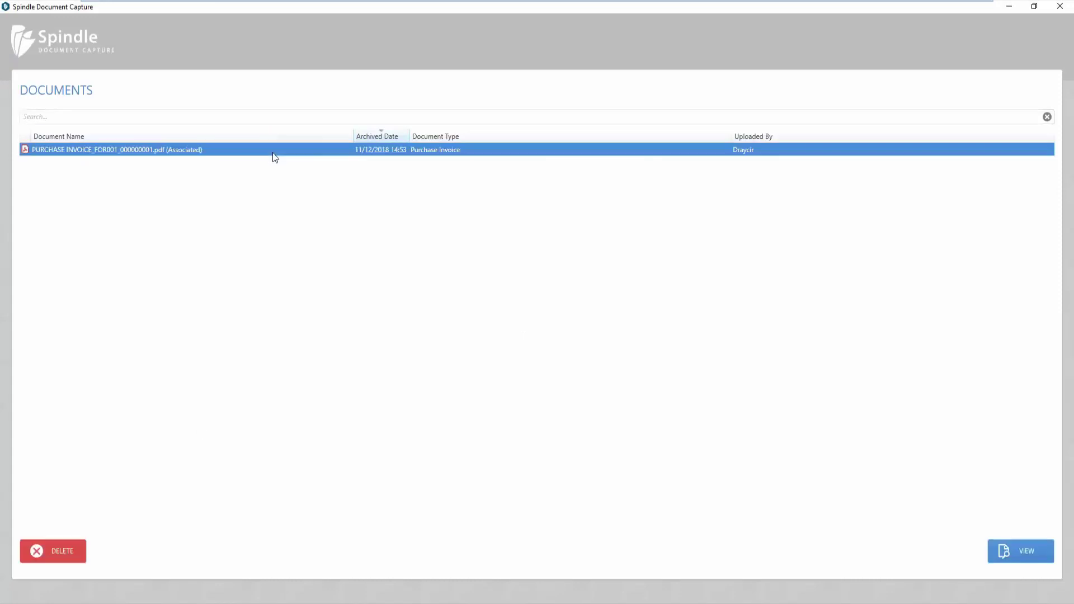